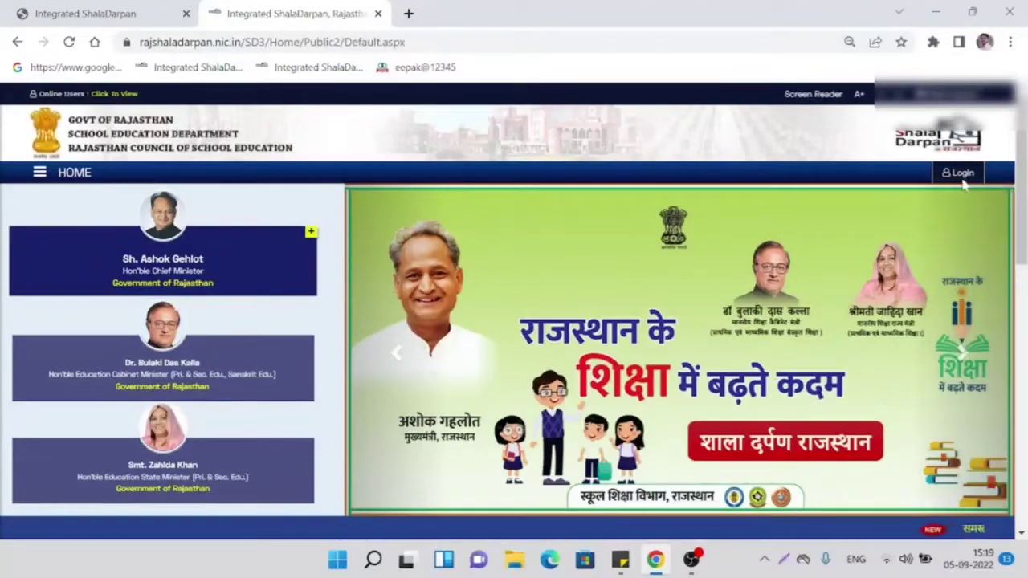
# Open the Staff Window from the Shala Darpan home page and bring up its Staff Login page.
pyautogui.scroll(-2, 489, 420)
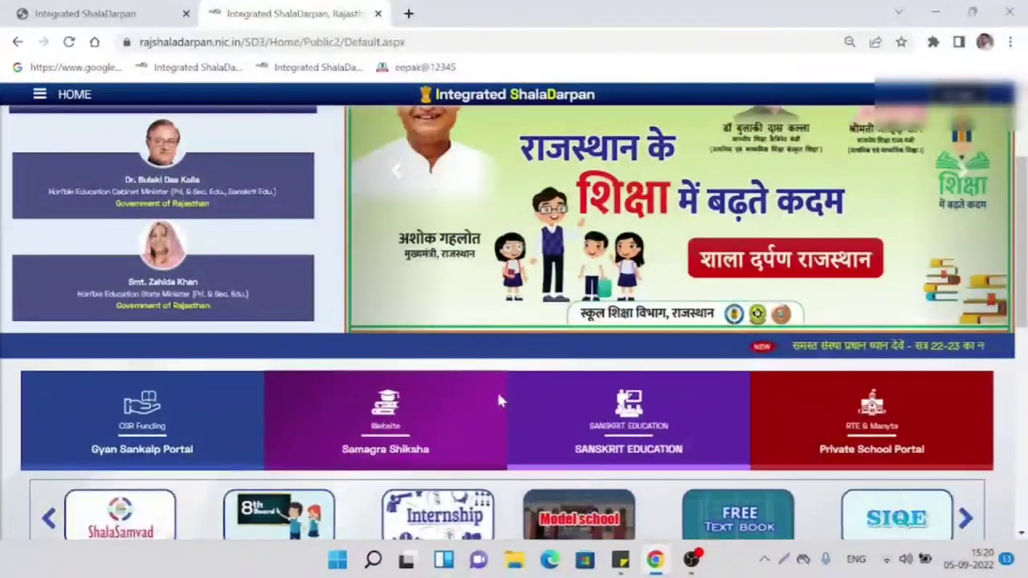
pyautogui.scroll(1, 668, 396)
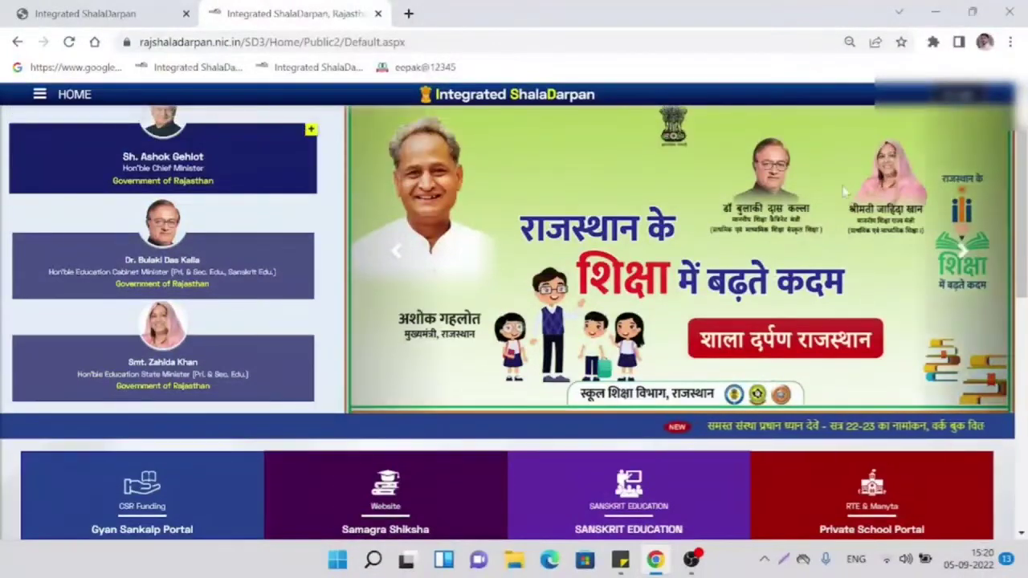
pyautogui.scroll(-4, 579, 385)
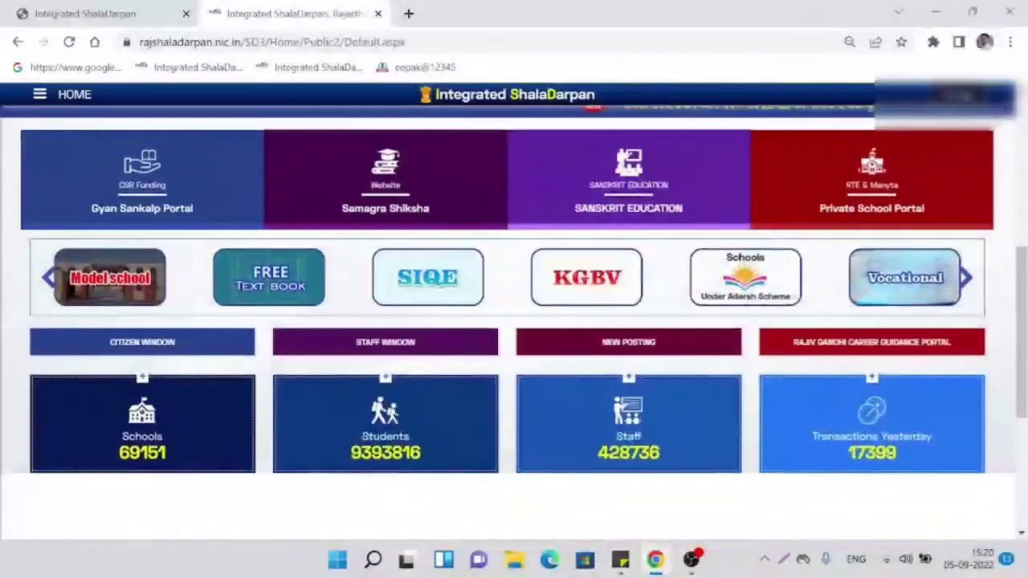
pyautogui.click(377, 346)
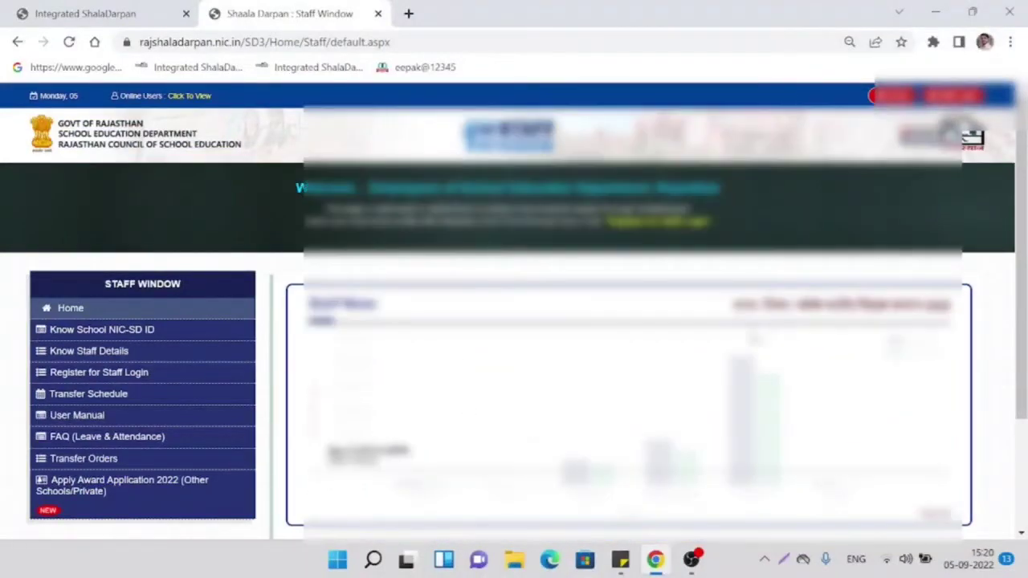
pyautogui.click(99, 372)
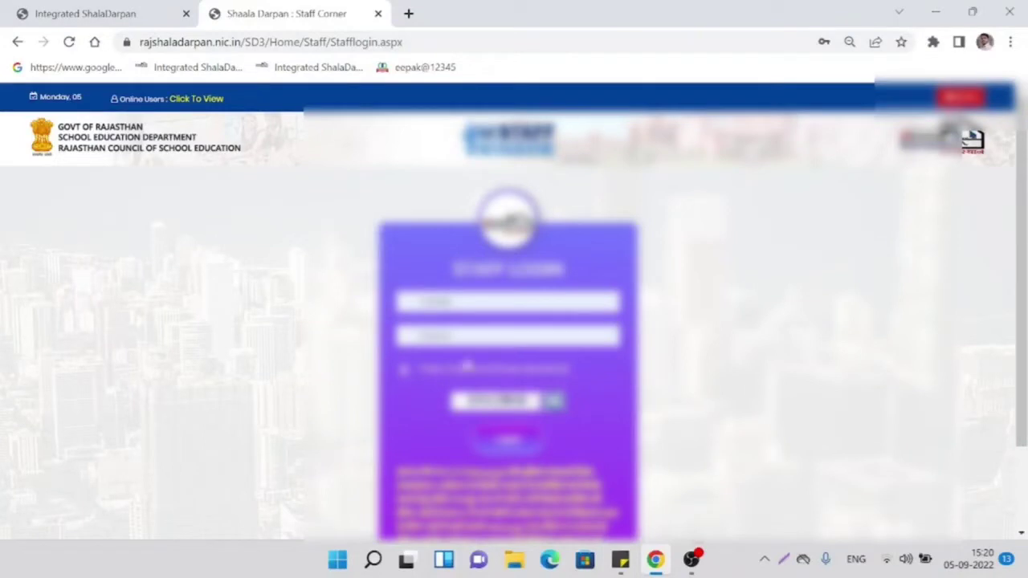
# Return to the signed-in staff portal and open the APAR Dashboard.
pyautogui.click(100, 24)
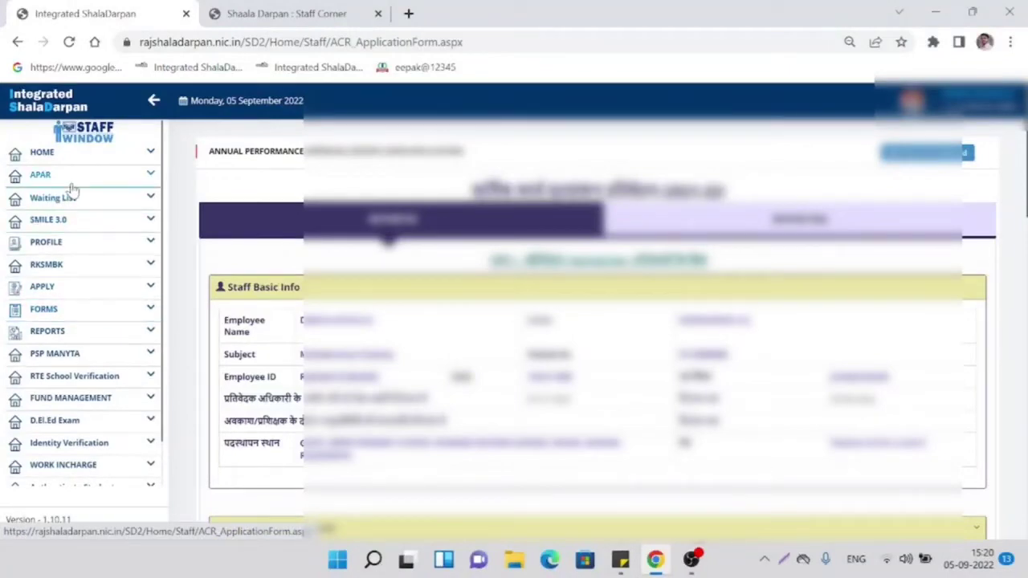
pyautogui.click(74, 185)
pyautogui.click(52, 204)
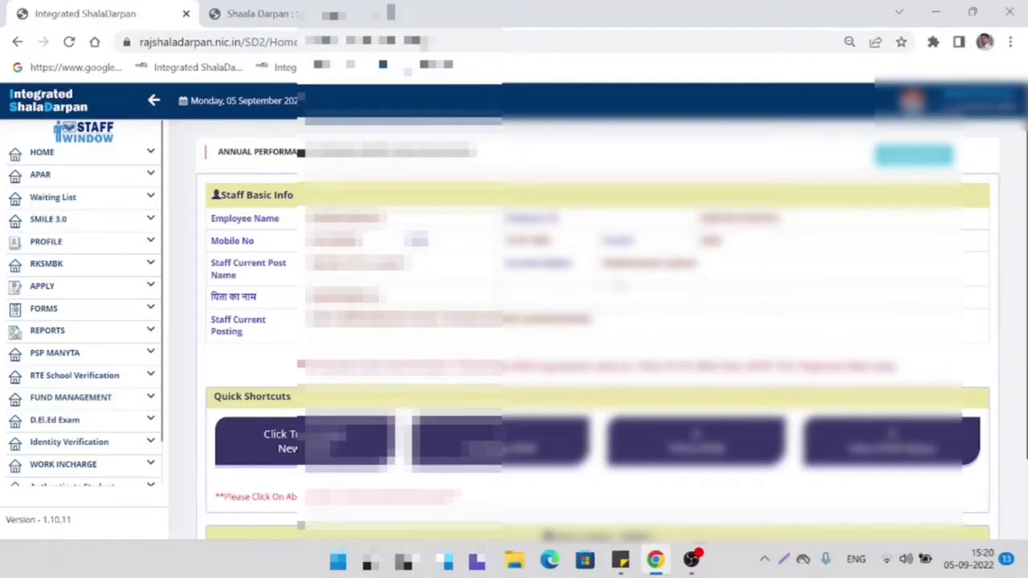
# Start a new APAR application from the dashboard's quick shortcuts.
pyautogui.scroll(-2, 630, 277)
pyautogui.scroll(2, 631, 277)
pyautogui.scroll(-2, 639, 279)
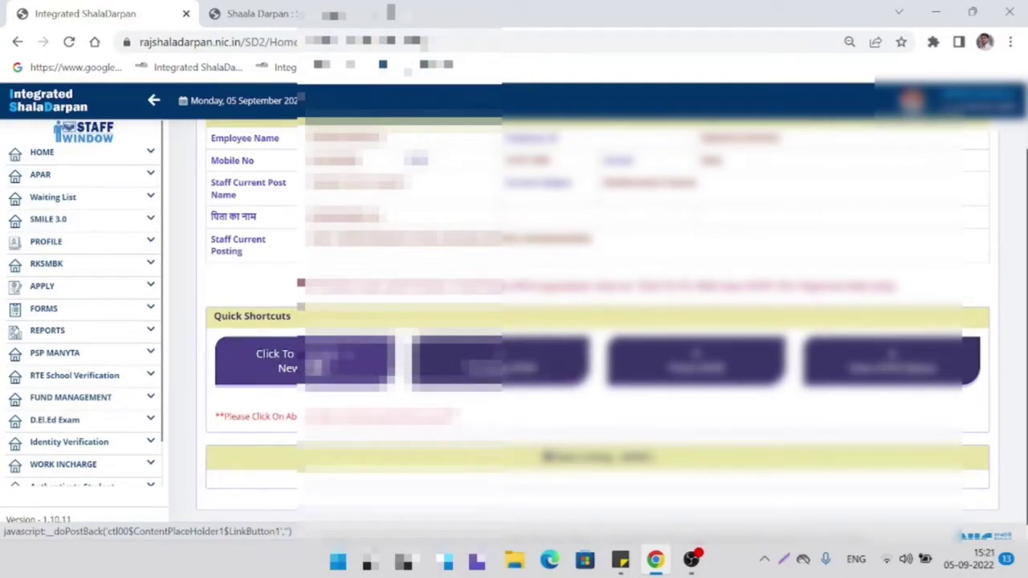
pyautogui.click(312, 367)
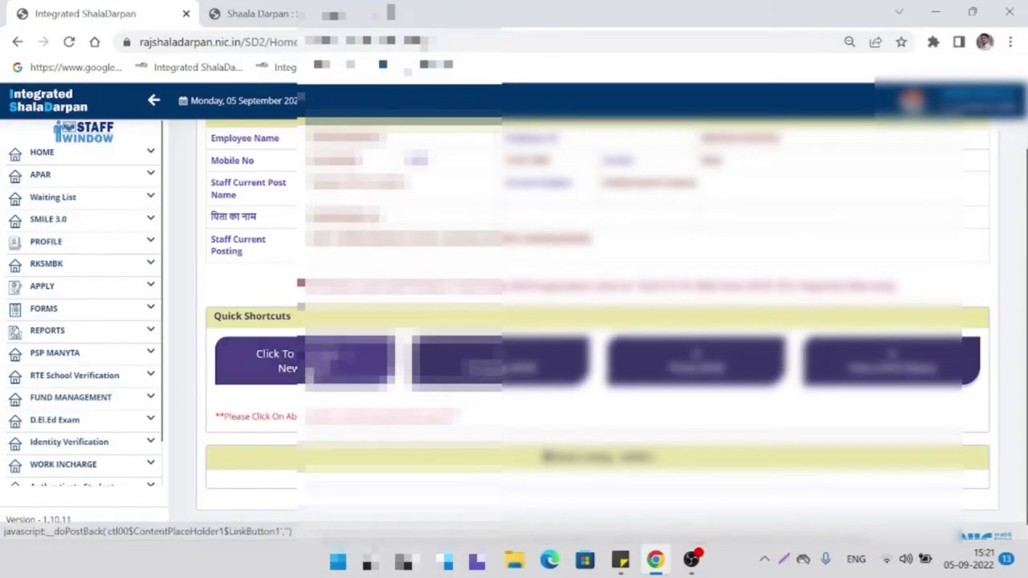
pyautogui.click(311, 368)
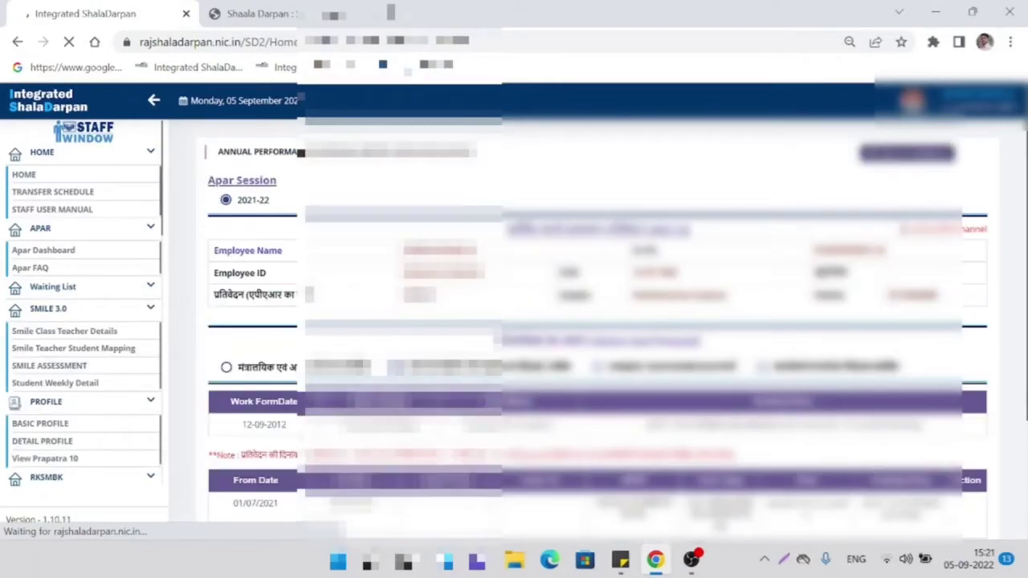
# Open officer selection for the 01/07/2021 to 30/06/2022 APAR period and set the reporting officer search to By Mobile No.
pyautogui.scroll(-1, 599, 322)
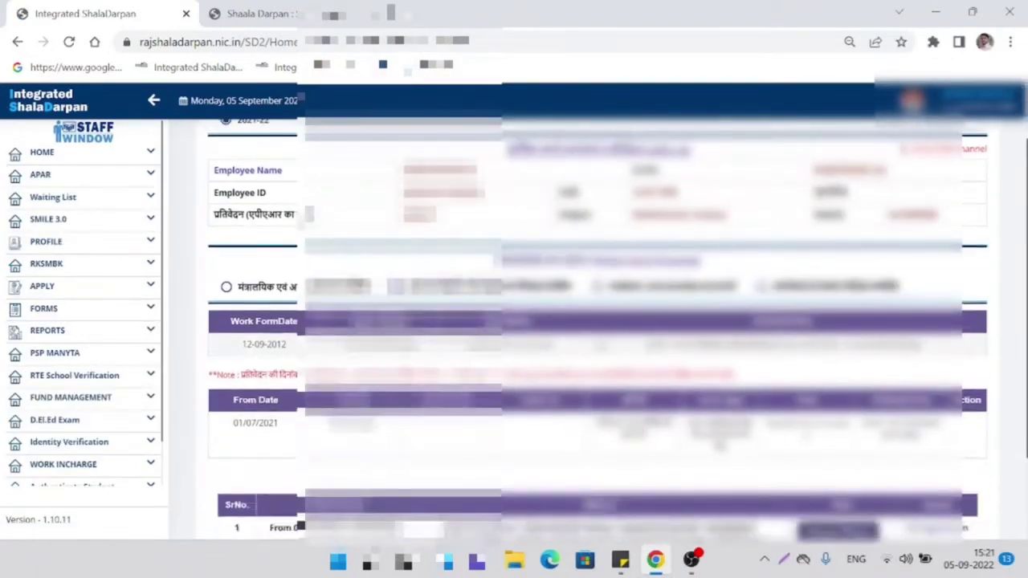
pyautogui.scroll(2, 599, 322)
pyautogui.scroll(-3, 598, 321)
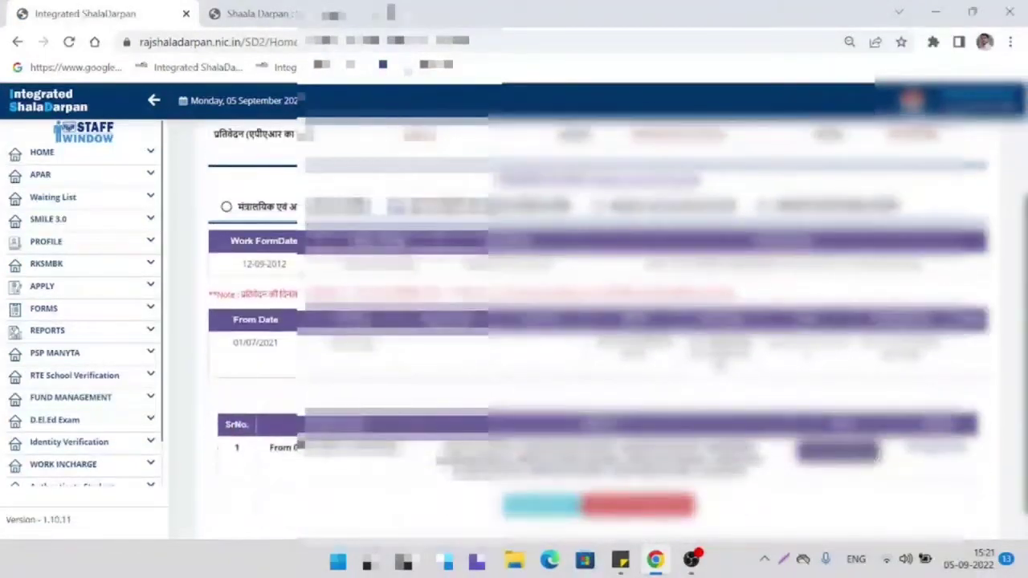
pyautogui.scroll(1, 598, 321)
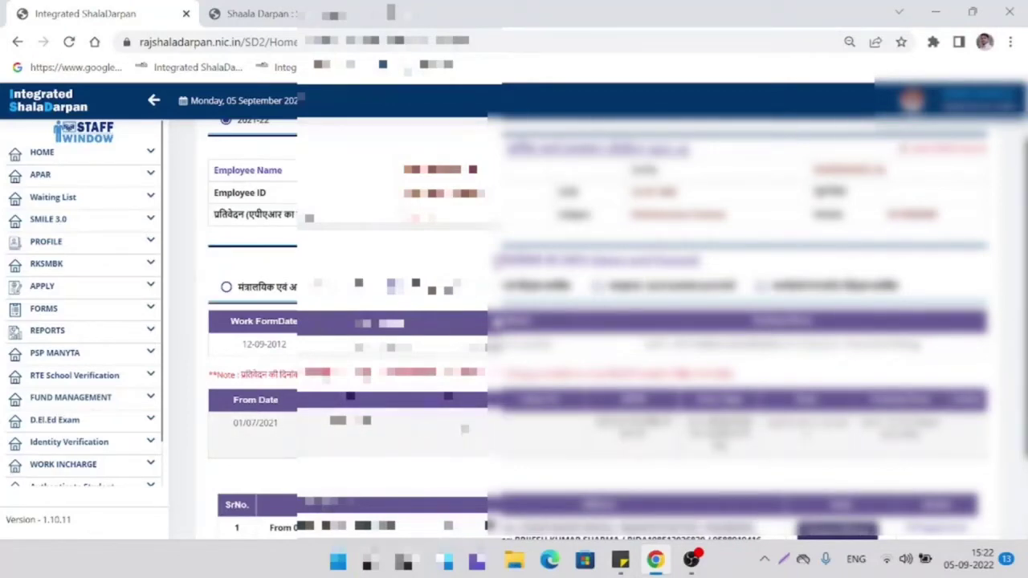
pyautogui.scroll(-1, 498, 418)
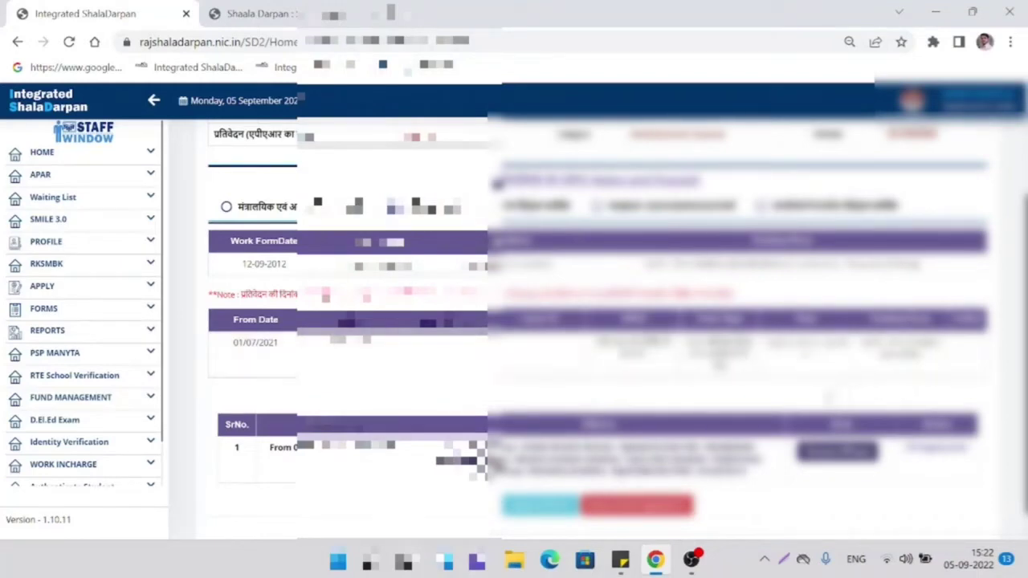
pyautogui.scroll(-1, 787, 390)
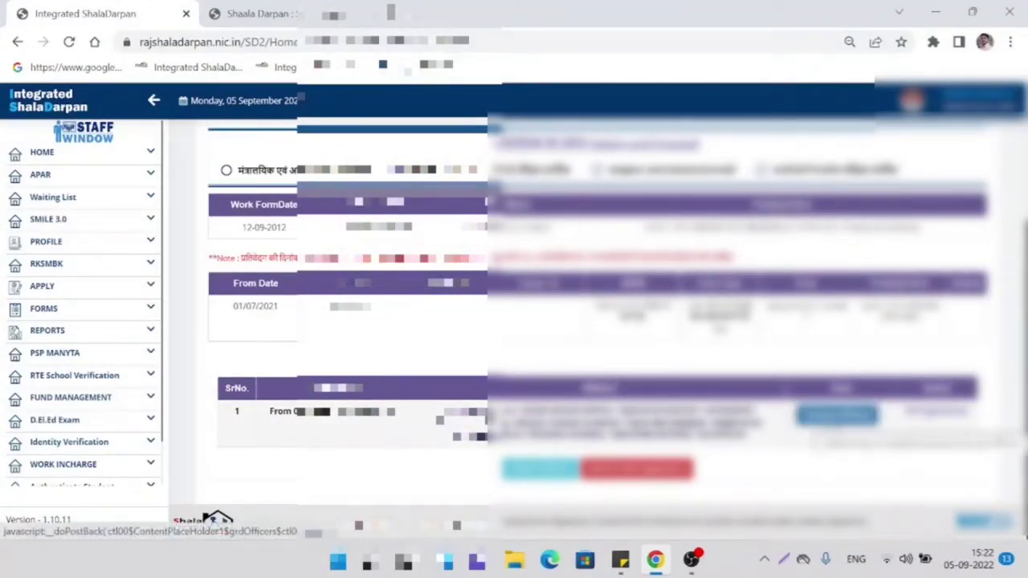
pyautogui.click(836, 416)
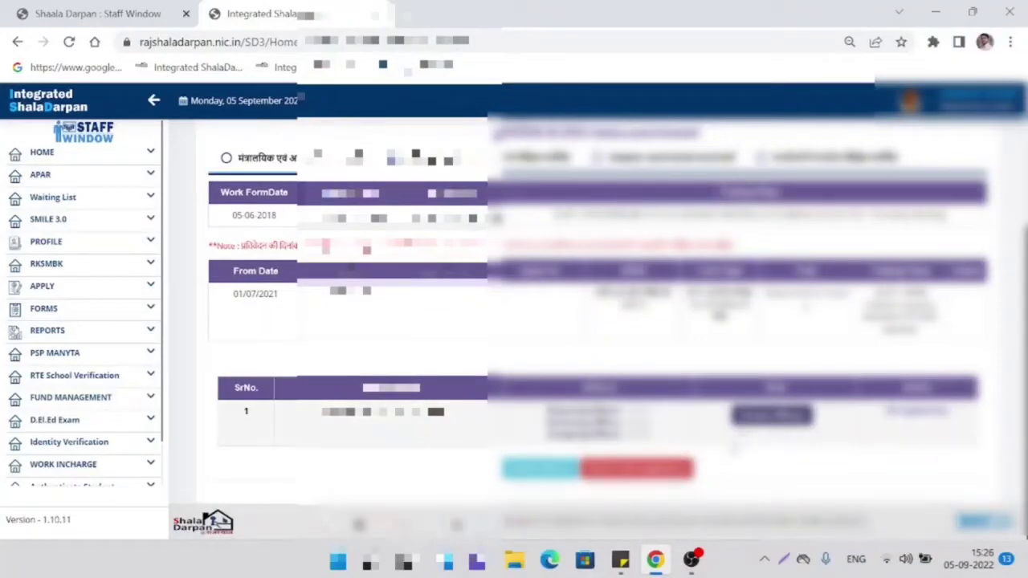
pyautogui.click(757, 419)
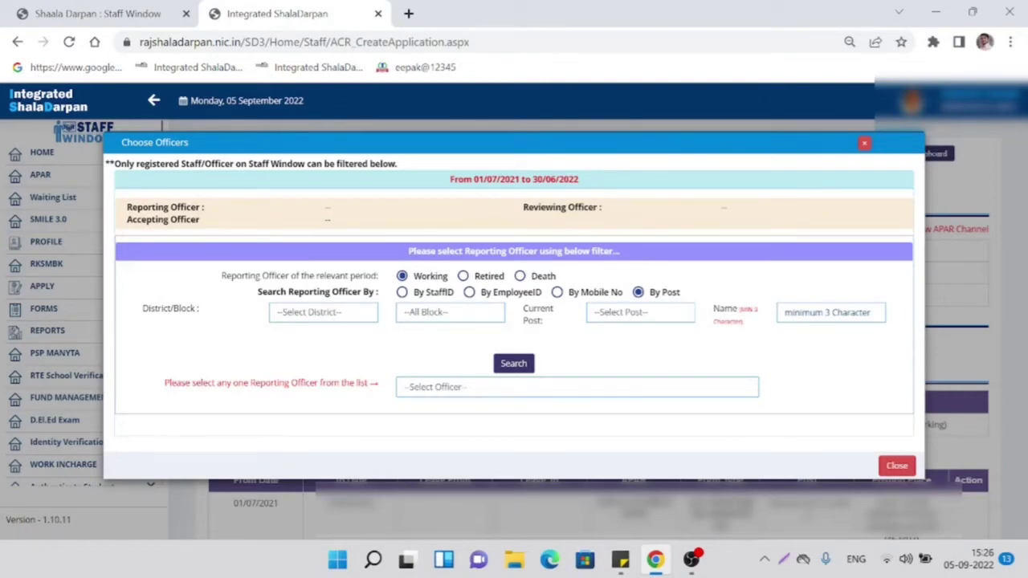
pyautogui.click(557, 292)
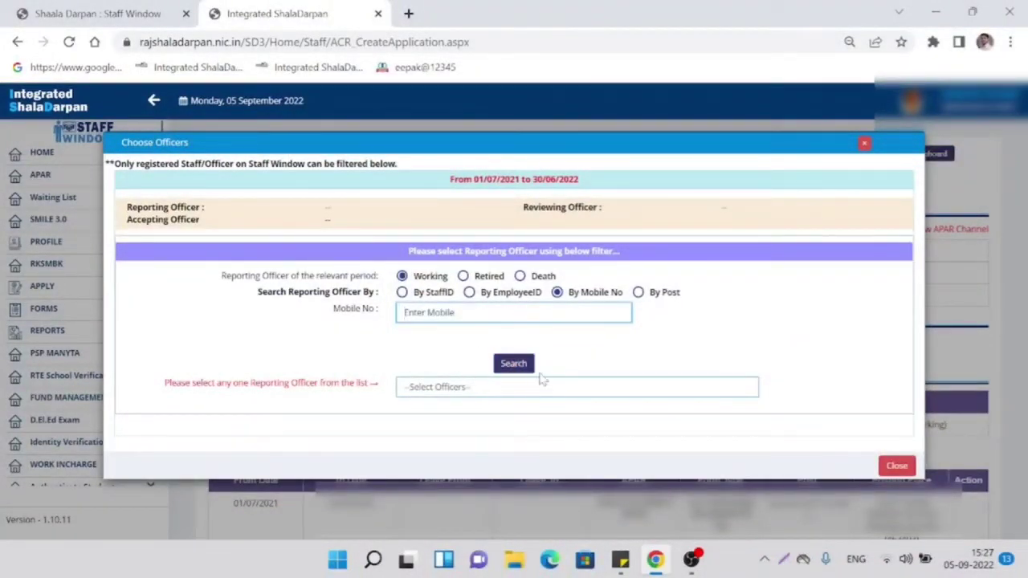
pyautogui.click(659, 394)
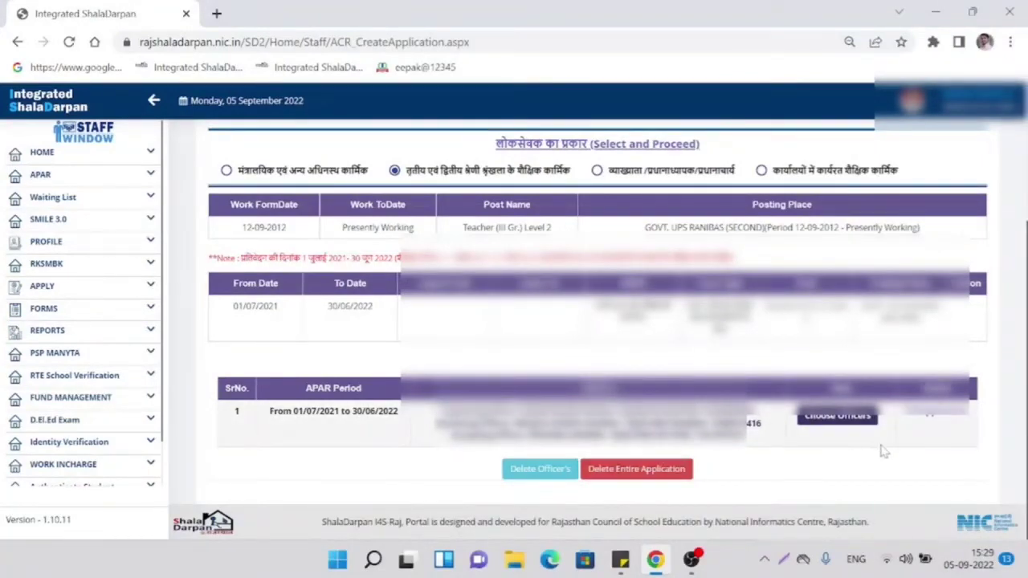
# Open the 2021-22 APAR application form and review the targets, achievements and exam results in Step 1.
pyautogui.click(933, 422)
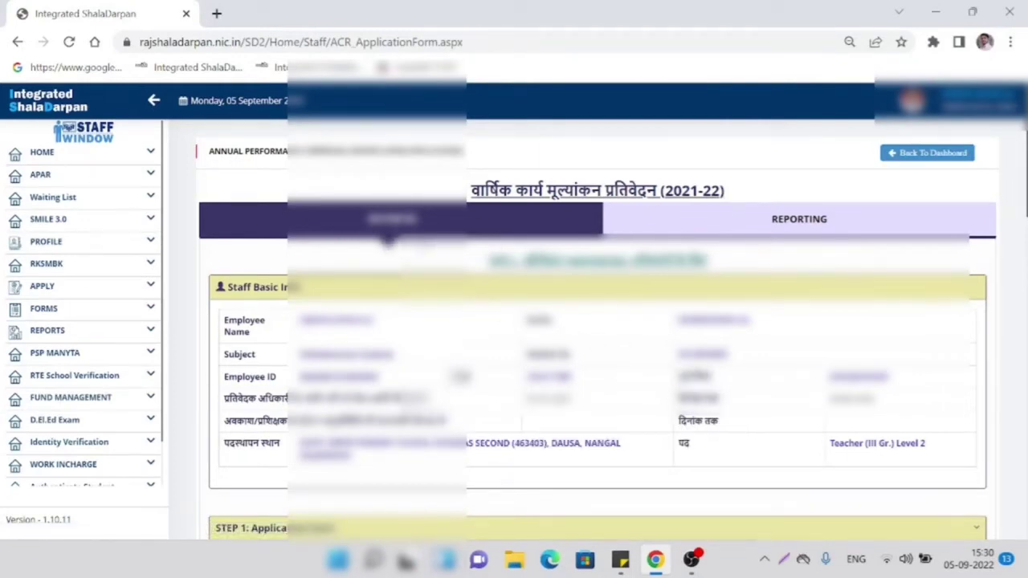
pyautogui.scroll(-4, 372, 259)
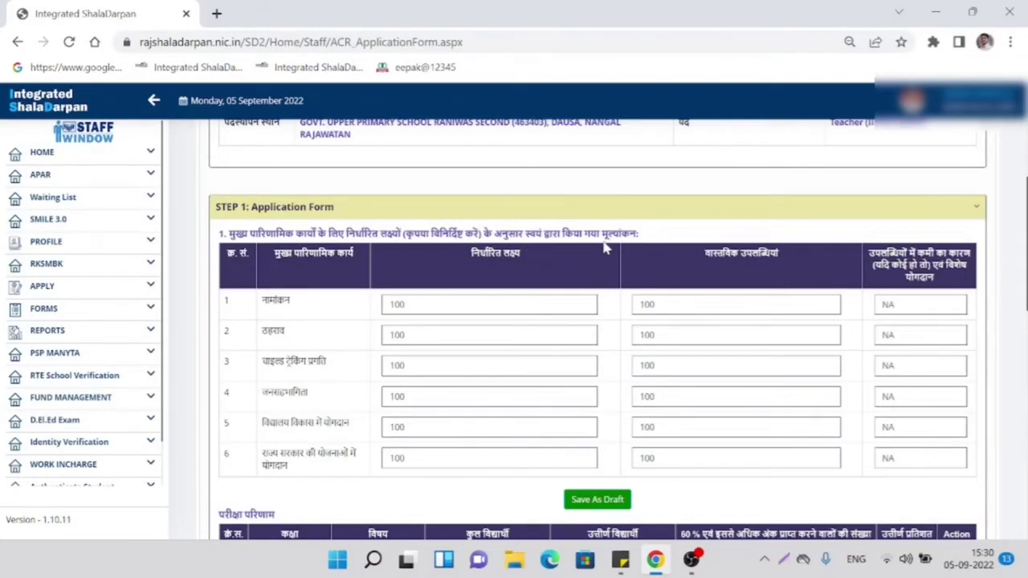
pyautogui.scroll(-1, 605, 249)
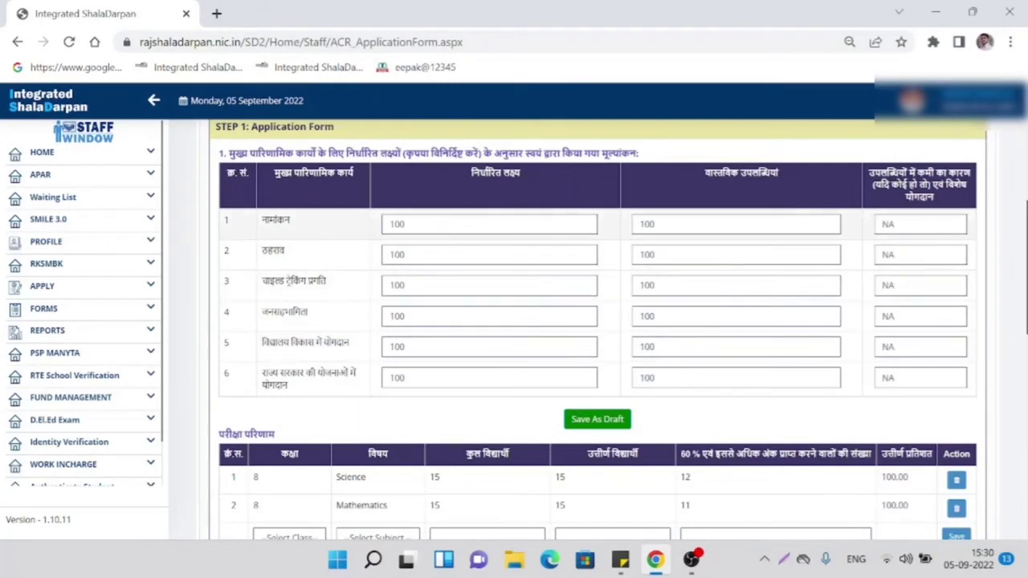
pyautogui.scroll(1, 642, 390)
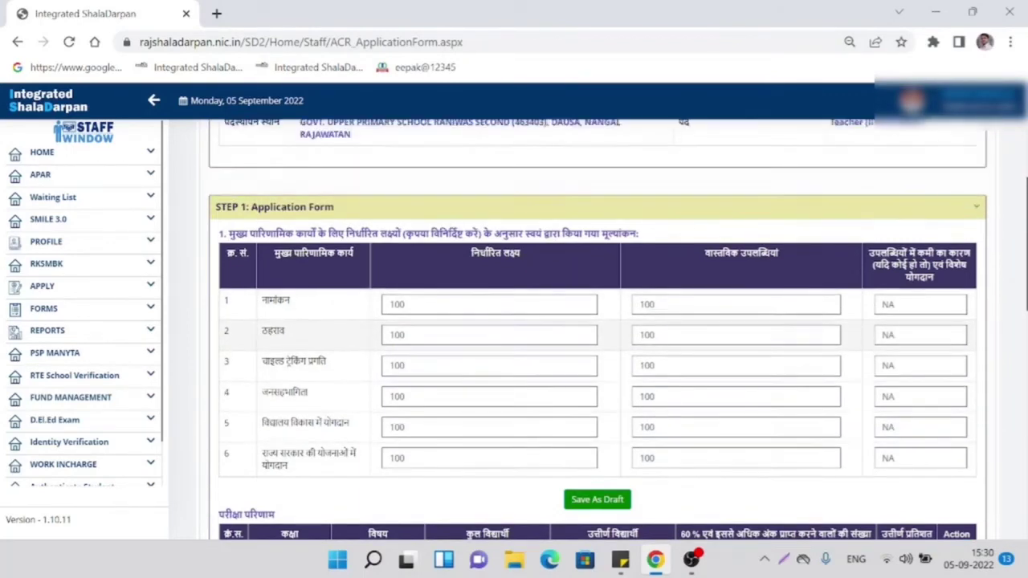
pyautogui.scroll(-2, 642, 389)
pyautogui.scroll(-1, 643, 390)
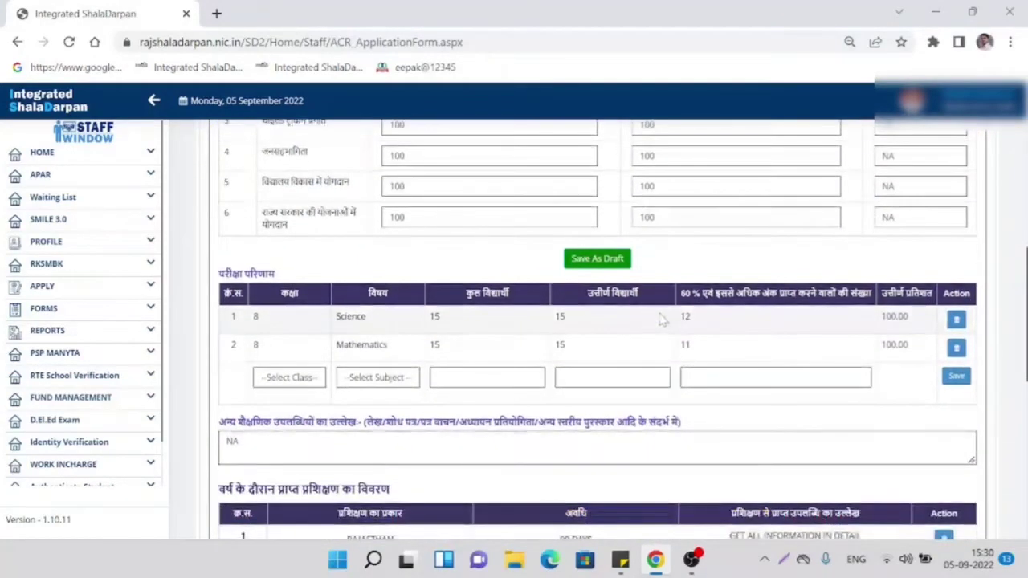
pyautogui.scroll(2, 618, 417)
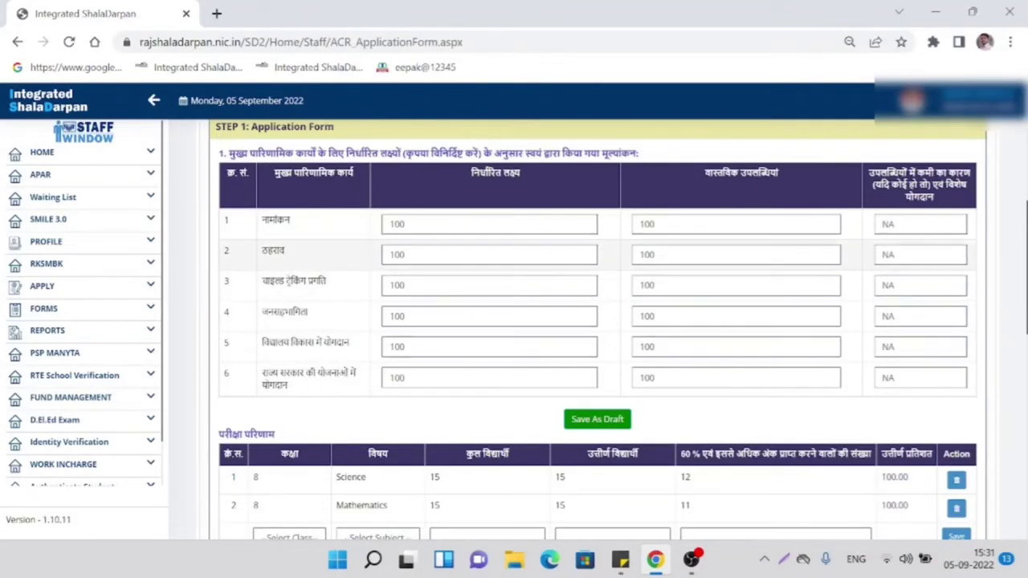
pyautogui.scroll(-2, 568, 279)
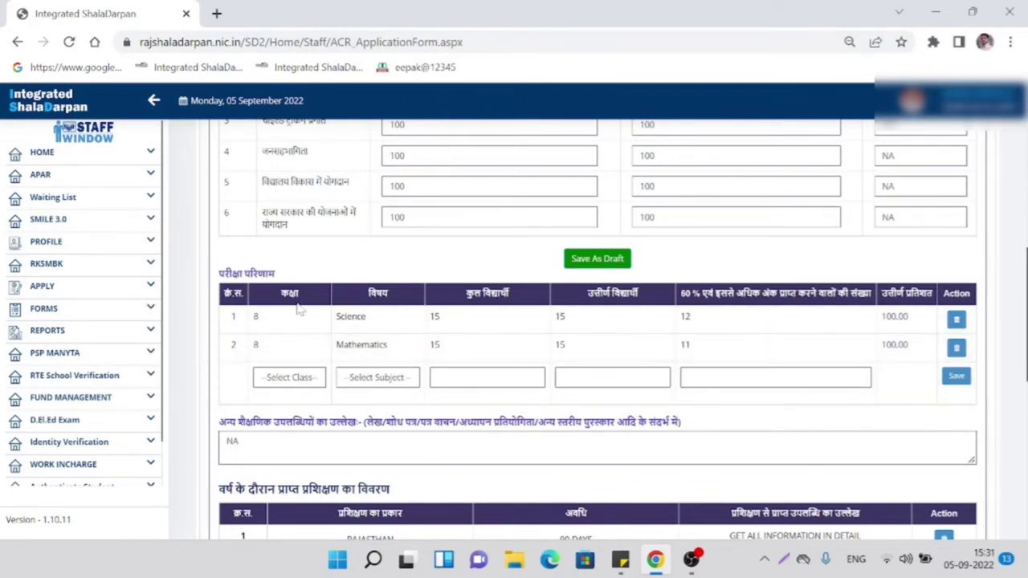
# Check the class and subject choices offered in the blank exam result row.
pyautogui.click(305, 380)
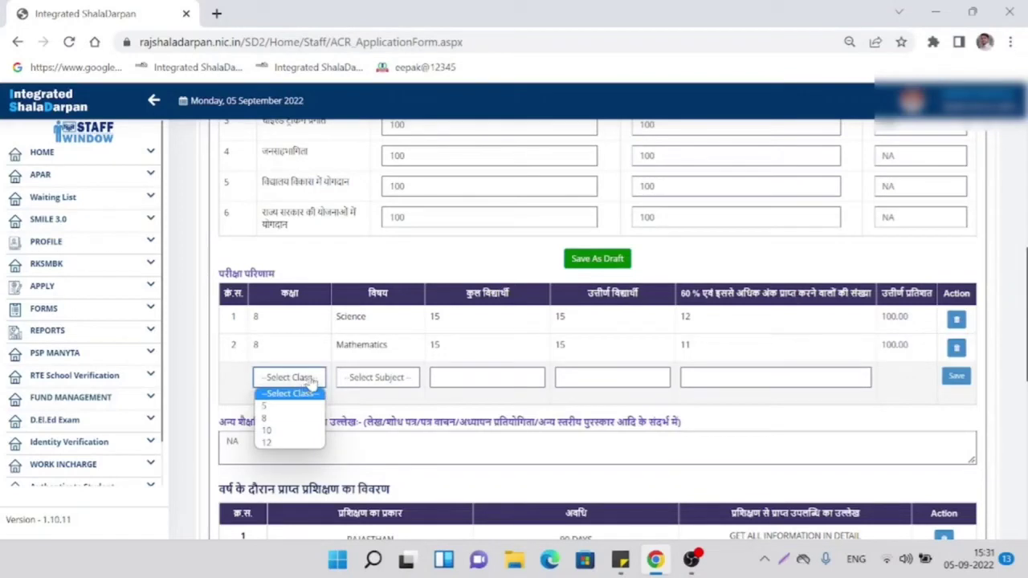
pyautogui.click(463, 417)
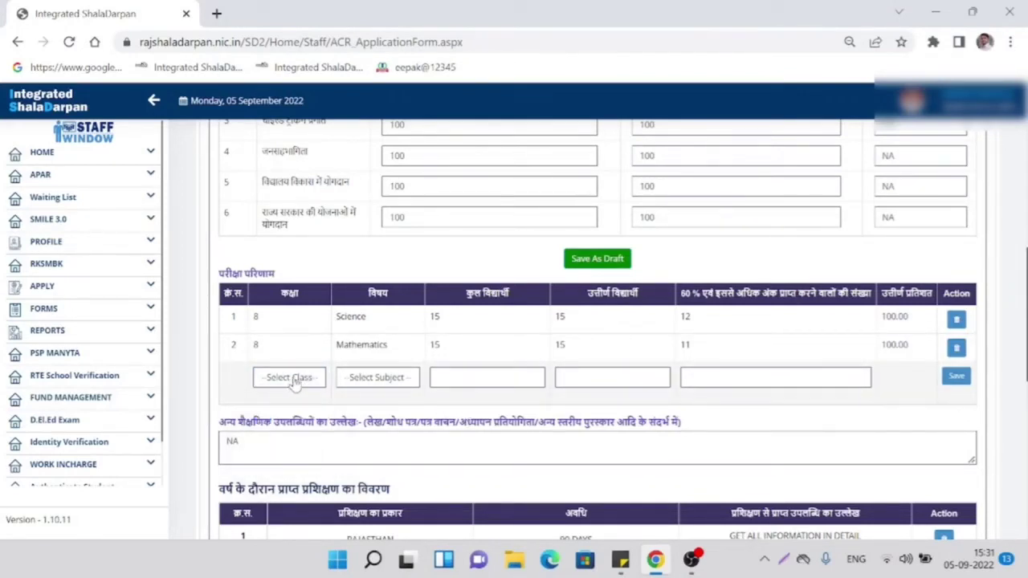
pyautogui.click(392, 383)
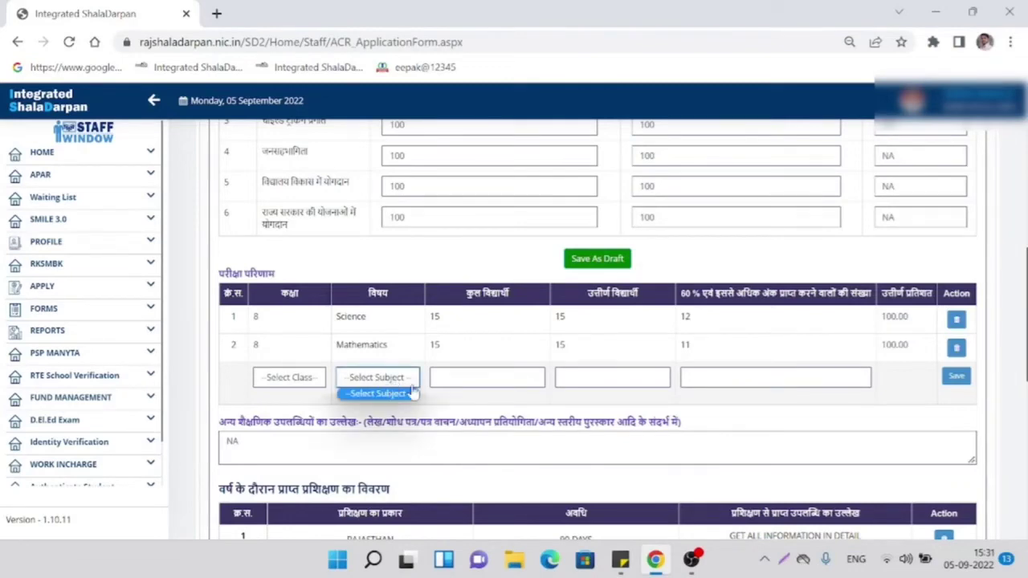
pyautogui.click(470, 410)
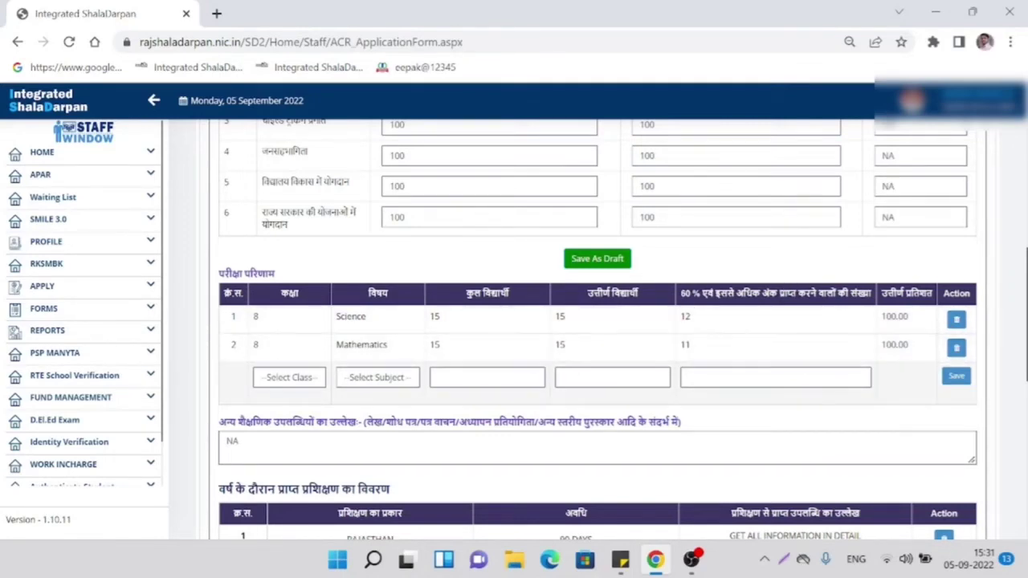
pyautogui.click(957, 377)
# Examine the other academic achievements, the training records, the special work summary and the annual health check question.
pyautogui.scroll(-6, 573, 287)
pyautogui.scroll(4, 570, 281)
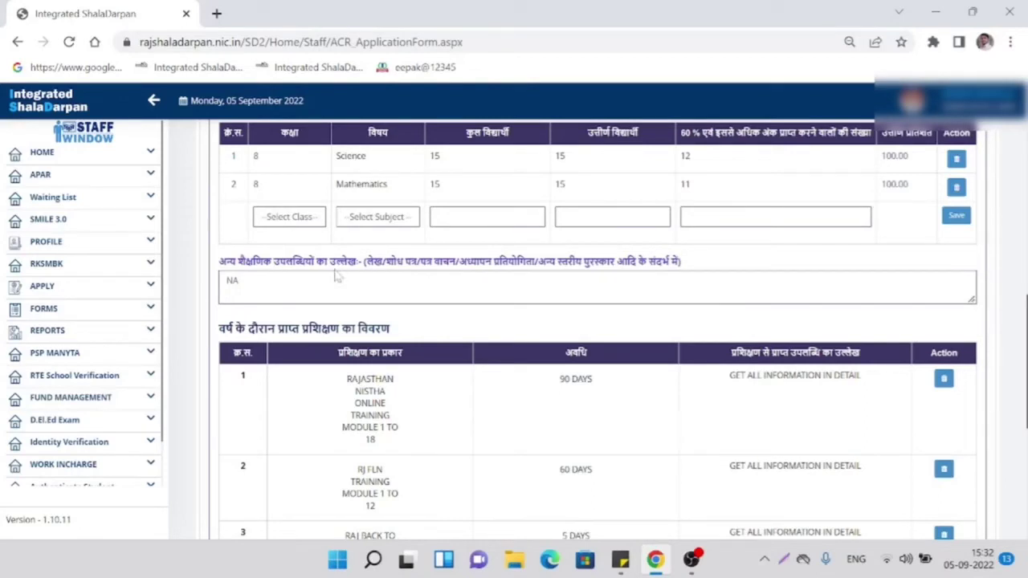
pyautogui.scroll(-2, 381, 257)
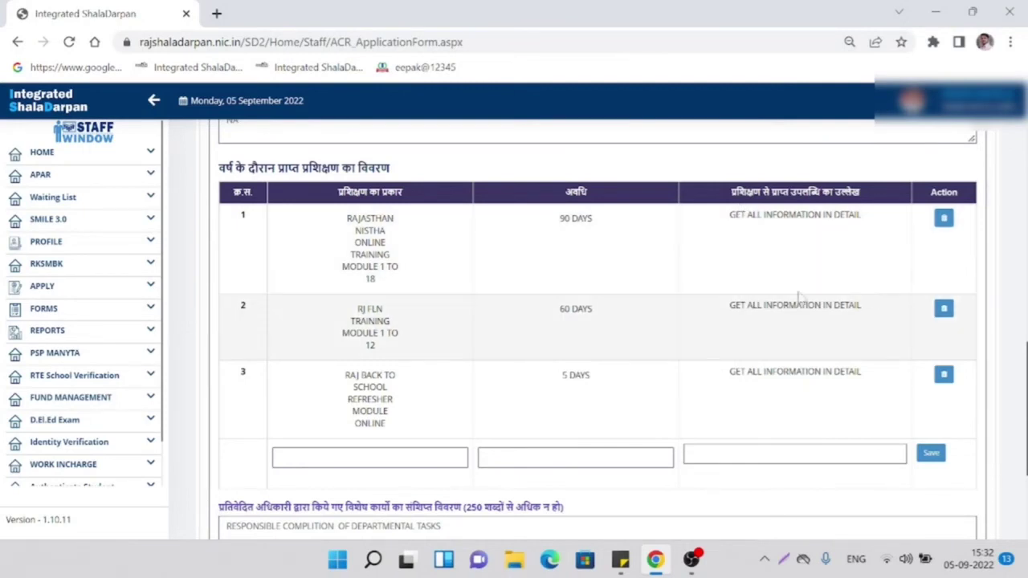
pyautogui.scroll(-1, 392, 323)
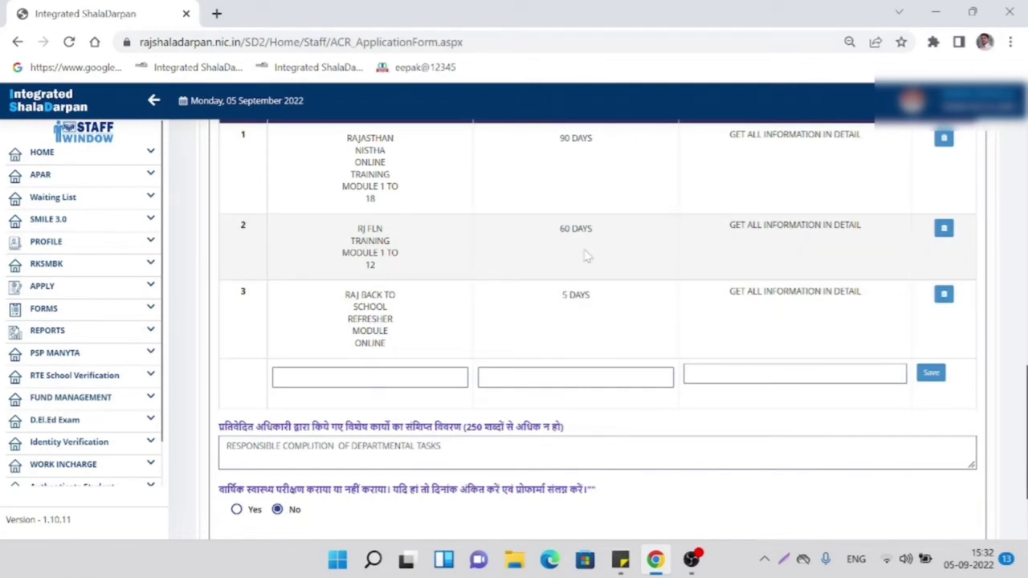
pyautogui.scroll(1, 606, 267)
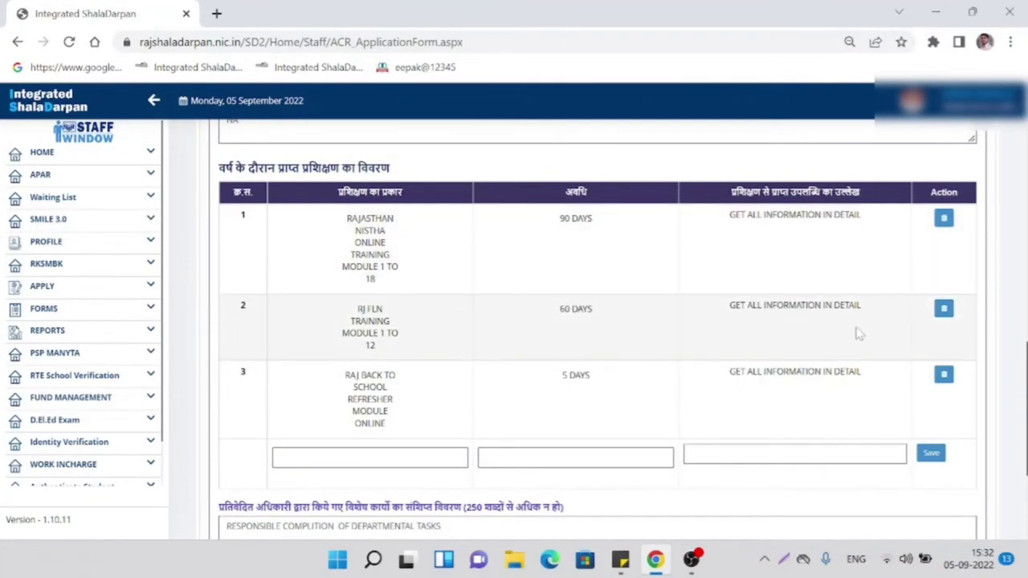
pyautogui.scroll(1, 530, 298)
pyautogui.scroll(-1, 496, 278)
pyautogui.scroll(-2, 496, 278)
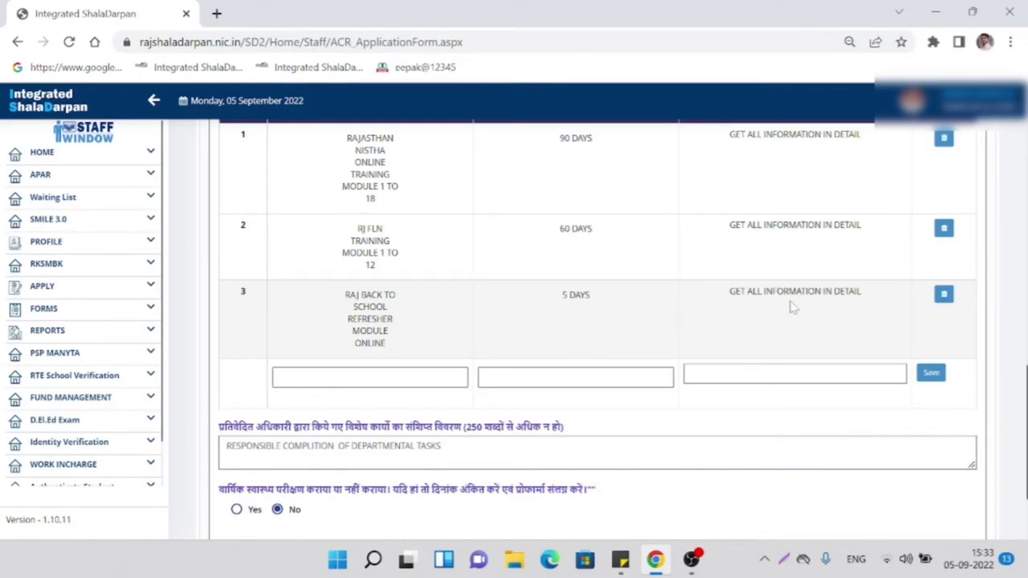
# Submit the completed Reportee section of the 2021-22 APAR form and dismiss the resulting alert.
pyautogui.scroll(-1, 534, 315)
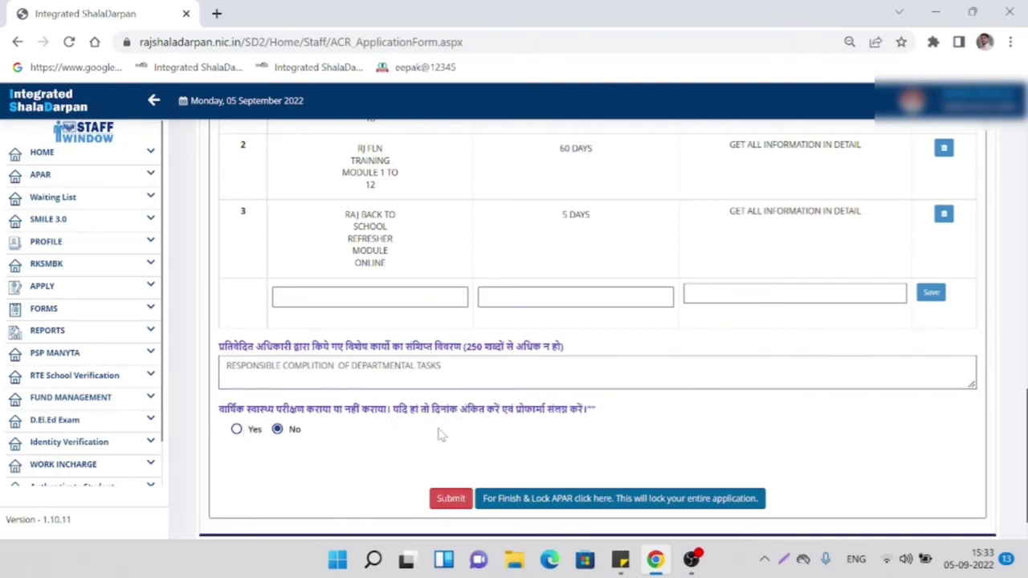
pyautogui.scroll(-1, 462, 431)
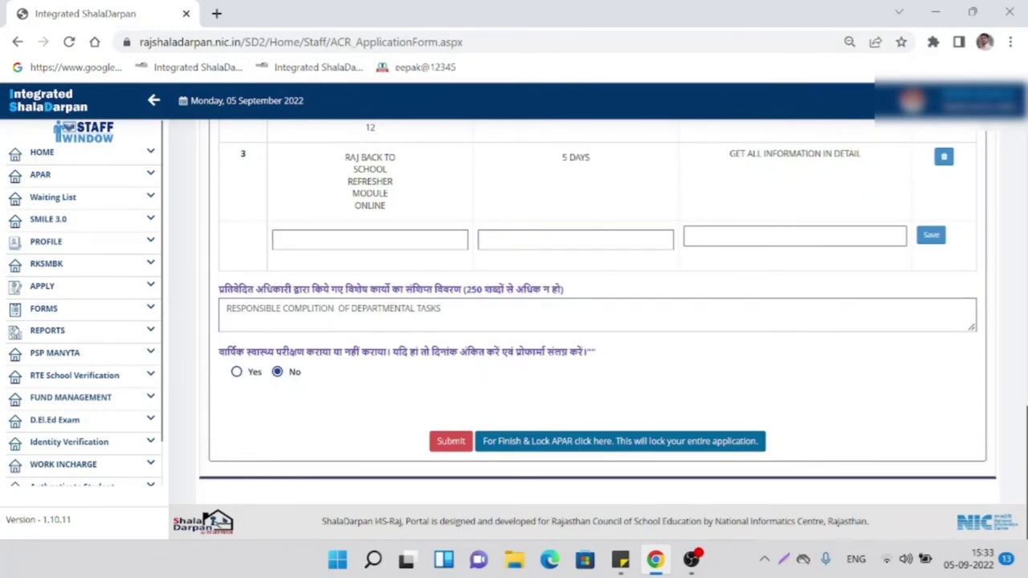
pyautogui.click(450, 443)
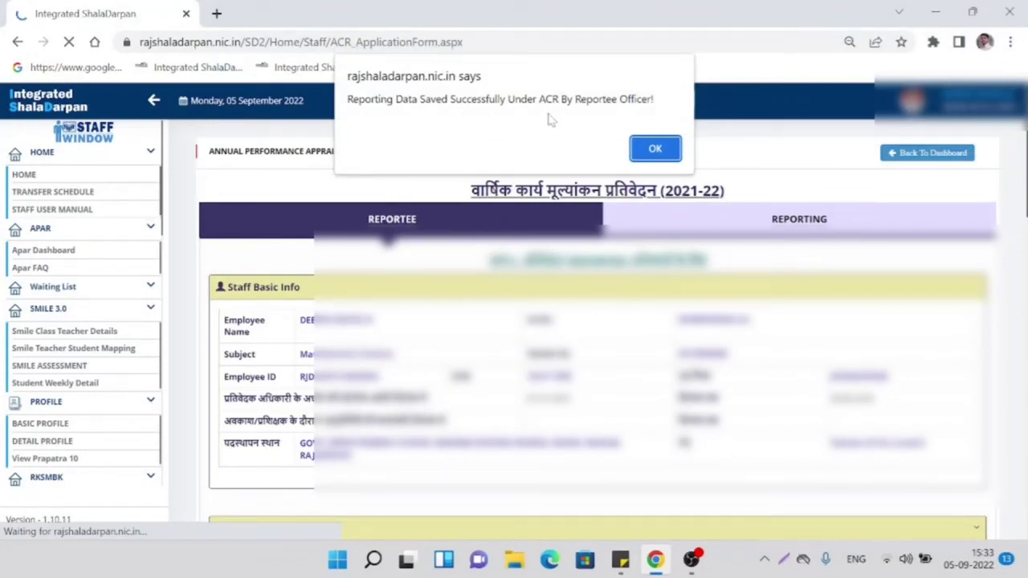
pyautogui.click(656, 153)
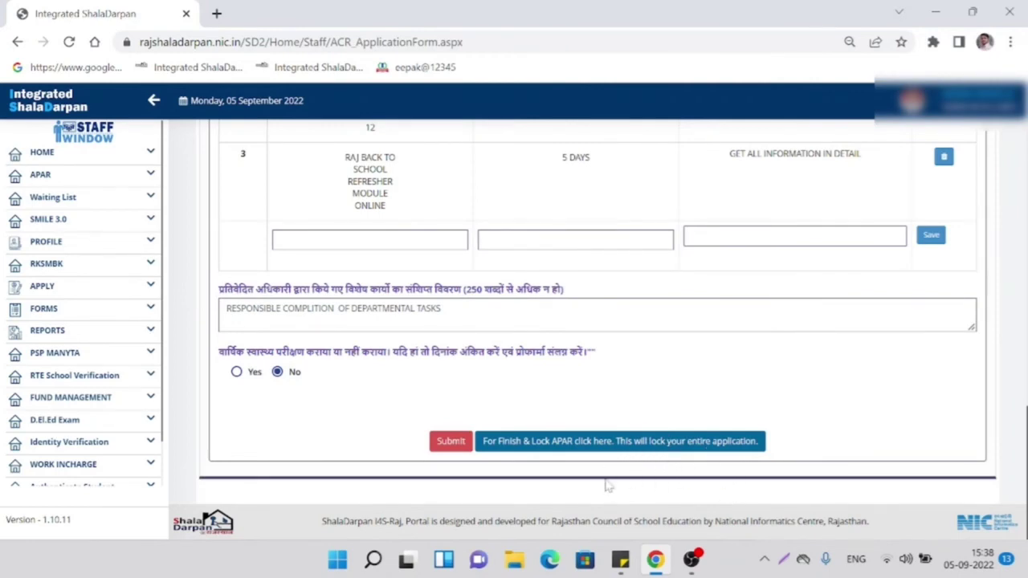
# Finish and lock the entire 2021-22 APAR application, accepting the confirmation prompt.
pyautogui.scroll(2, 541, 337)
pyautogui.scroll(-2, 541, 337)
pyautogui.scroll(2, 542, 337)
pyautogui.scroll(-2, 541, 338)
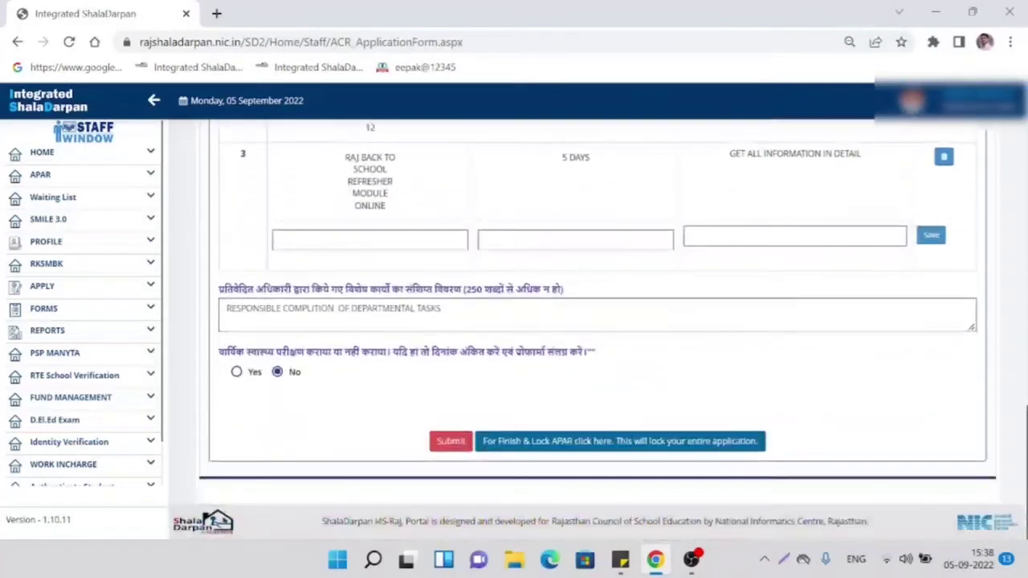
pyautogui.click(592, 442)
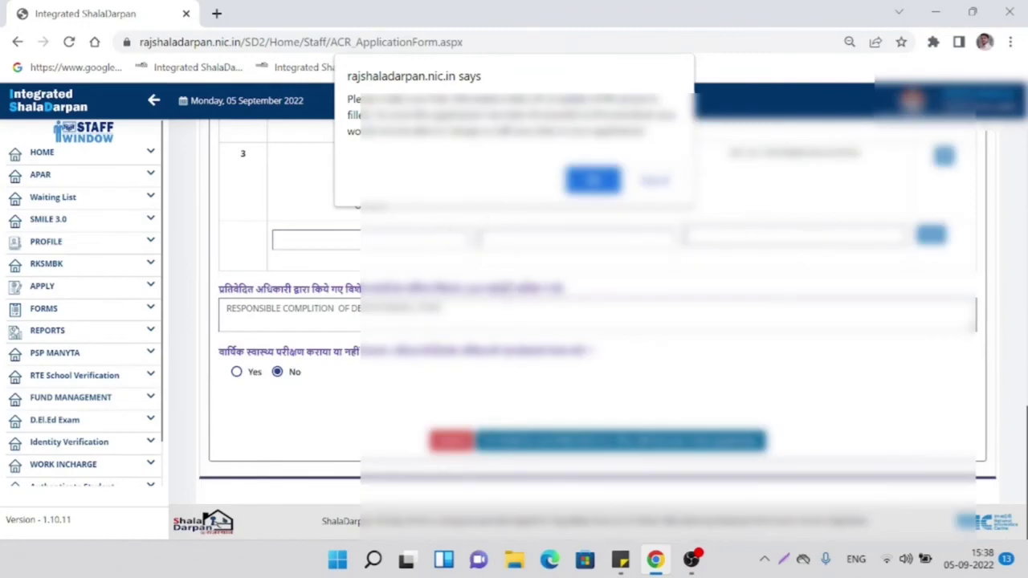
pyautogui.click(595, 180)
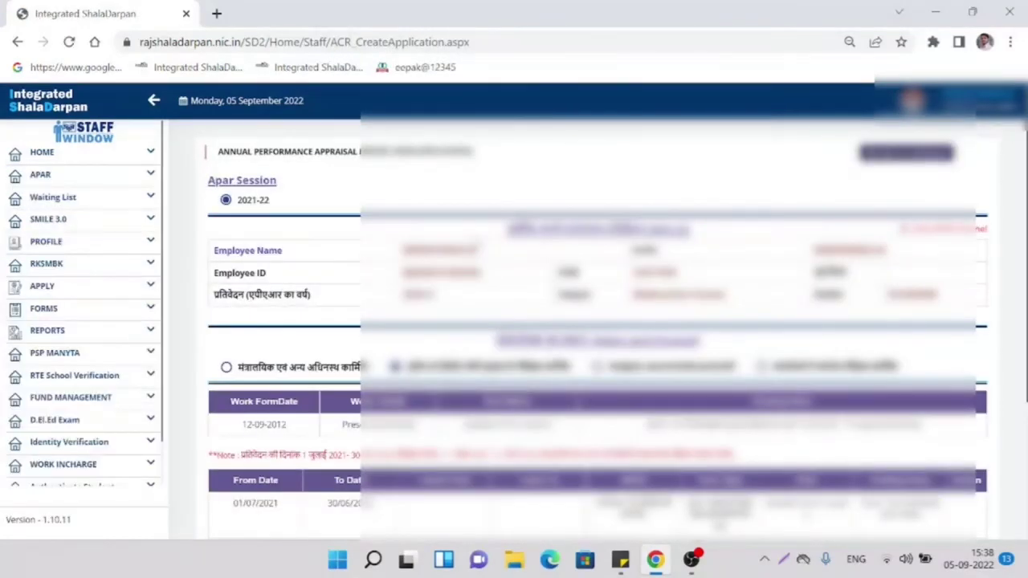
# Review the 2021-22 APAR session page, including the work period and the application entry starting 01/07/2021.
pyautogui.scroll(-3, 597, 330)
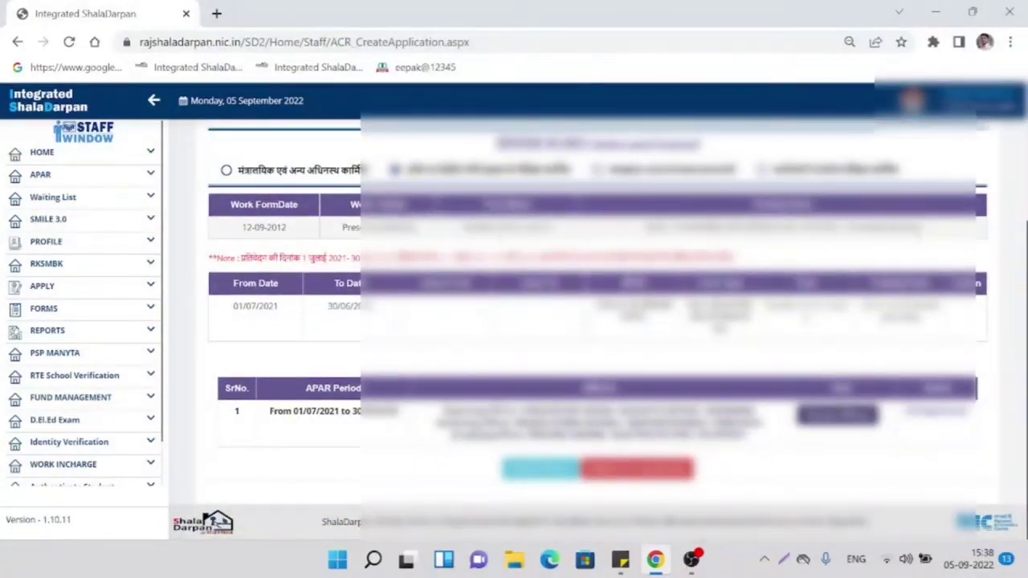
pyautogui.scroll(2, 536, 229)
pyautogui.scroll(1, 536, 229)
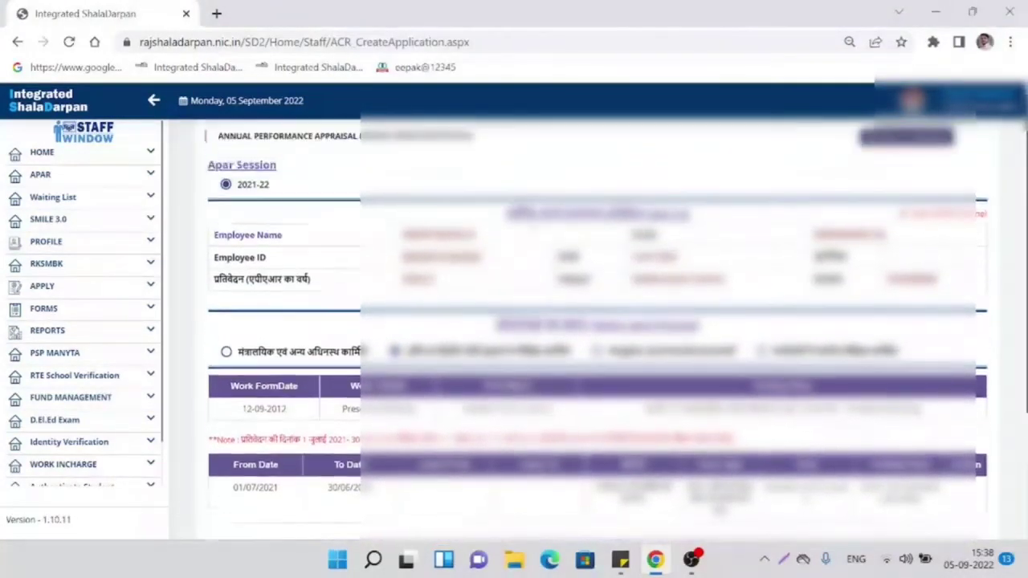
pyautogui.scroll(-3, 598, 330)
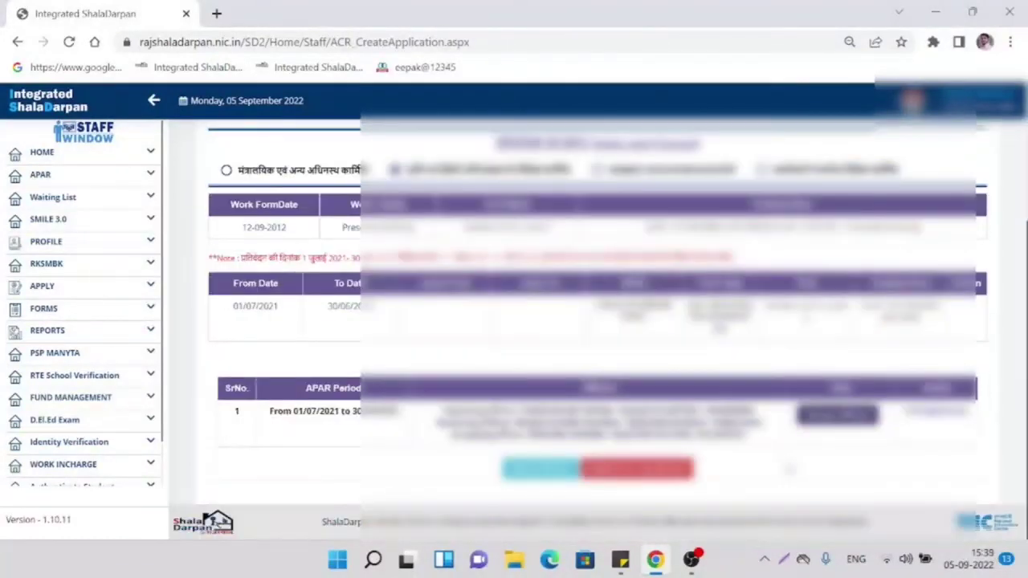